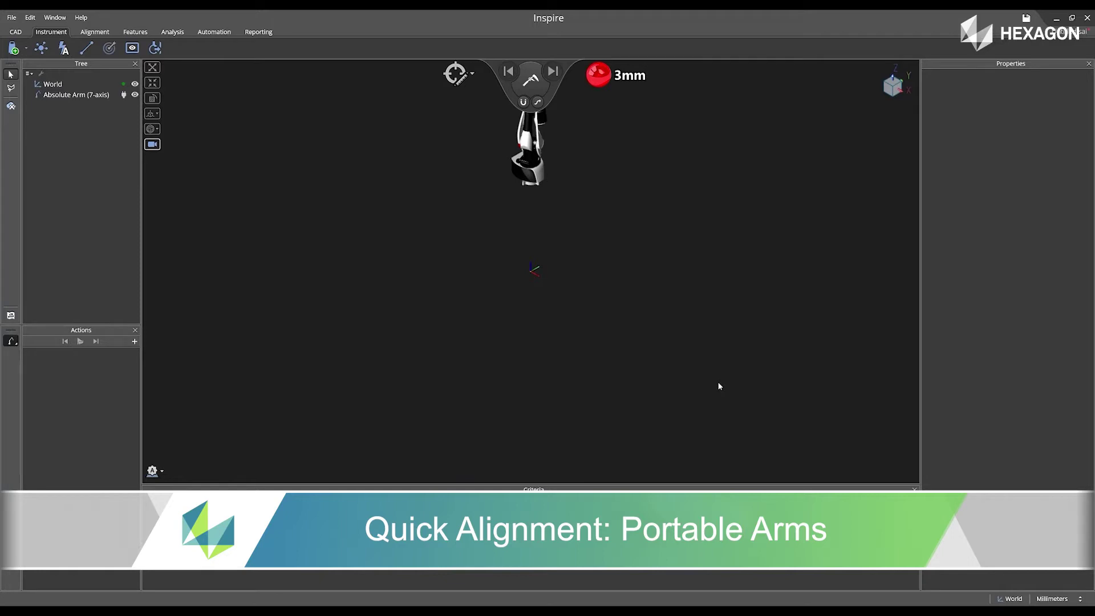
Step: Import HEXBLOCK_SURFACE.igs from the CAD Files folder into the Inspire viewport
key(alt+Tab)
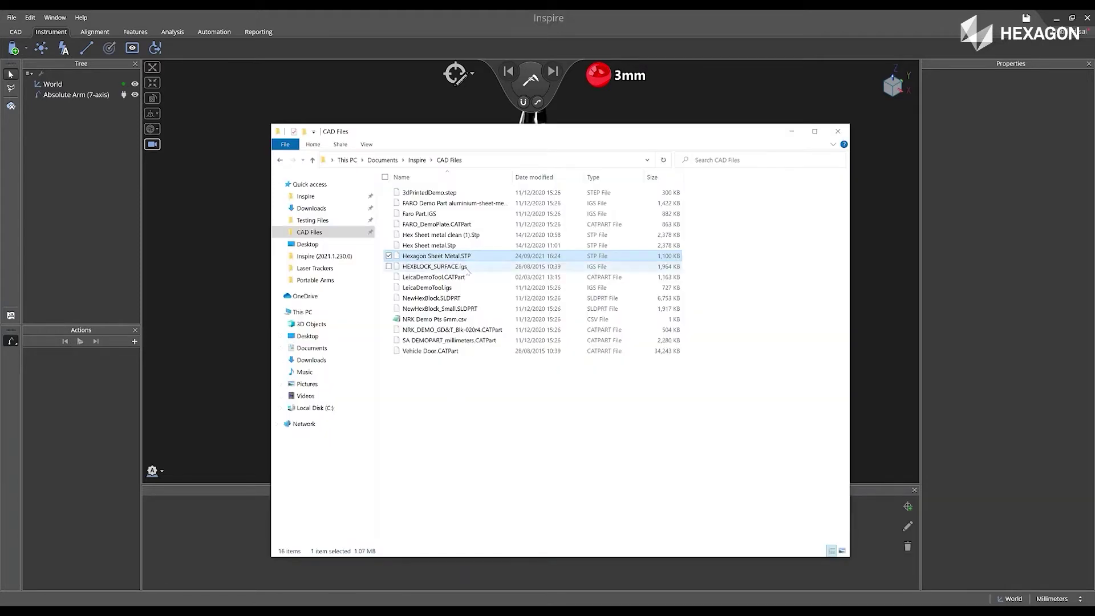
click(471, 267)
drag(205, 198, 212, 198)
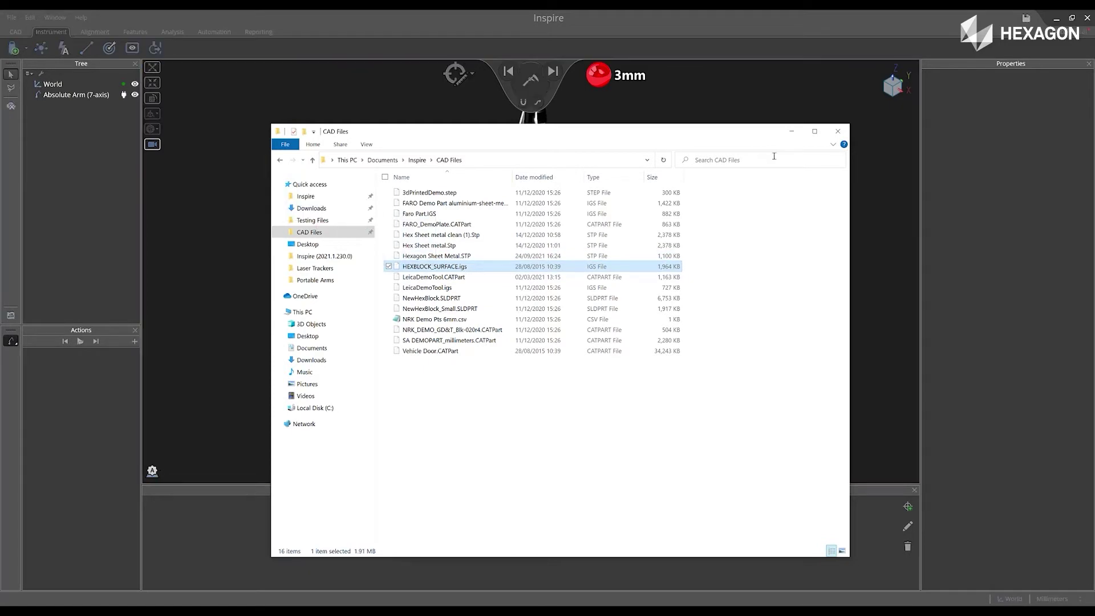
click(792, 131)
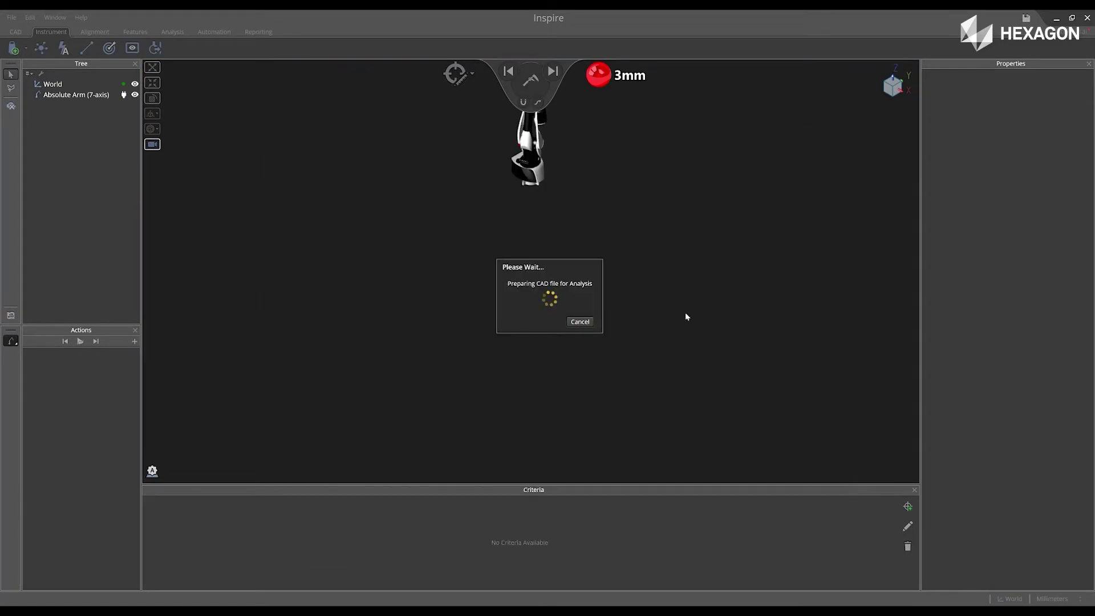
Step: Orbit the loaded HEXBLOCK part to inspect it, then bring up the Alignment tools
middle_drag(480, 418, 627, 392)
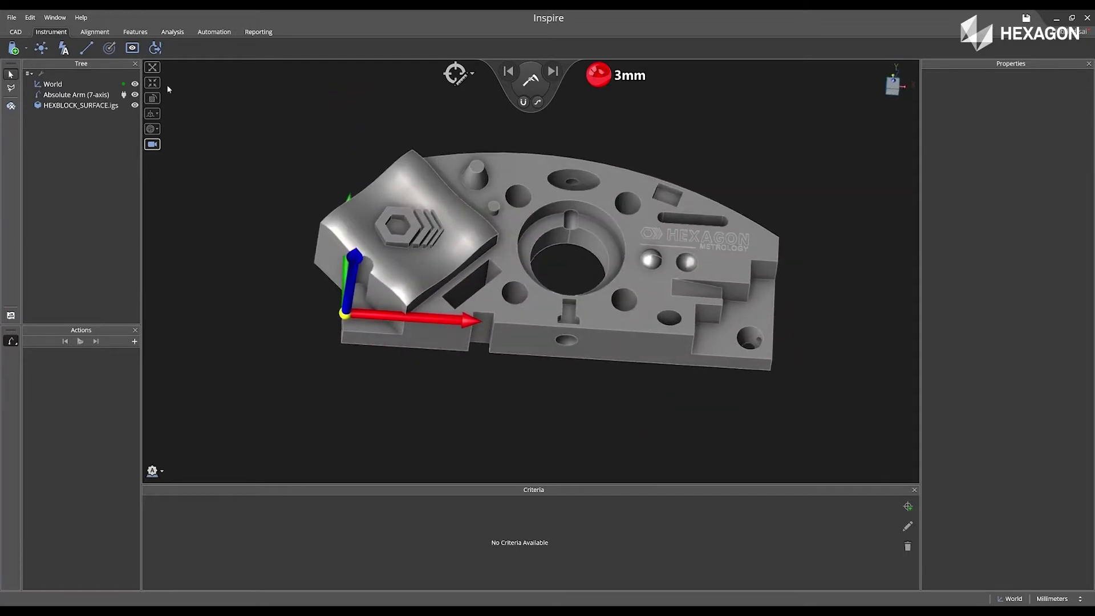
click(97, 32)
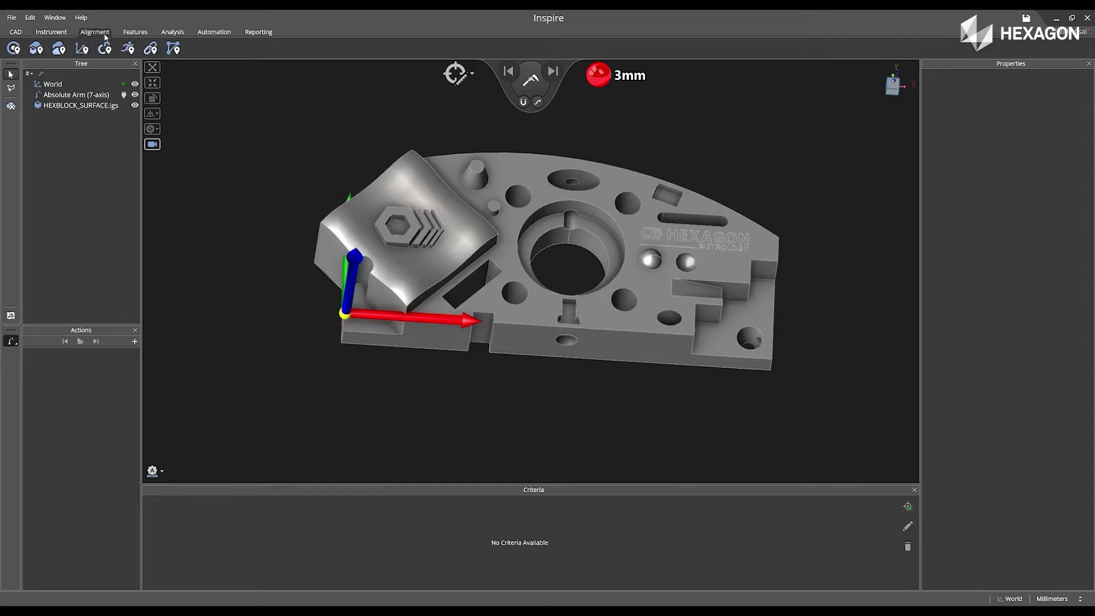
Step: Start a quick alignment and place Hardpoints 1–3 on the part's left and front faces
click(128, 48)
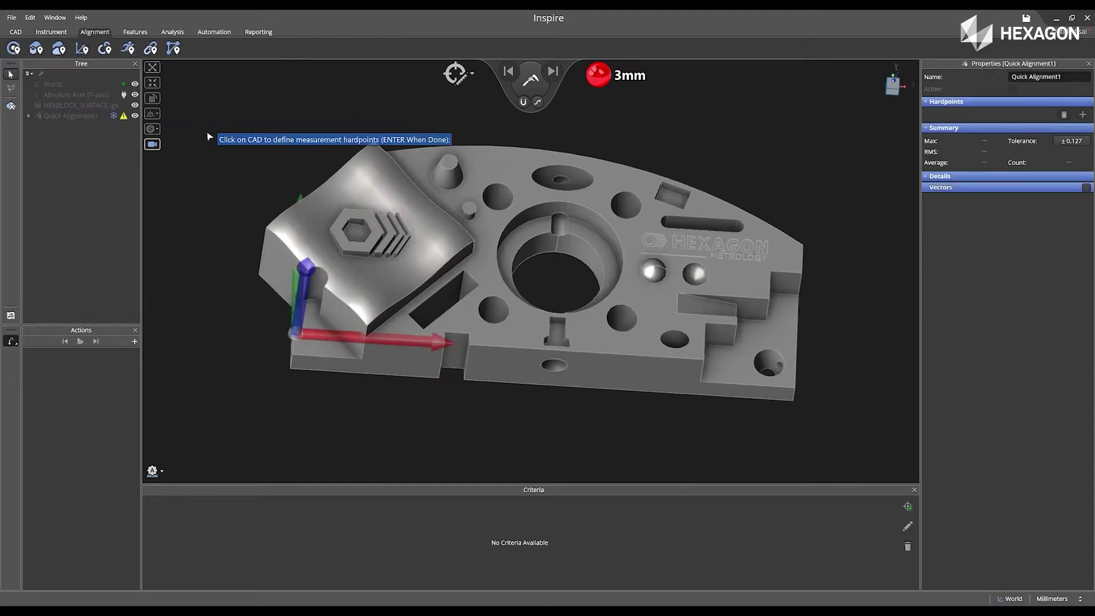
middle_drag(261, 176, 239, 107)
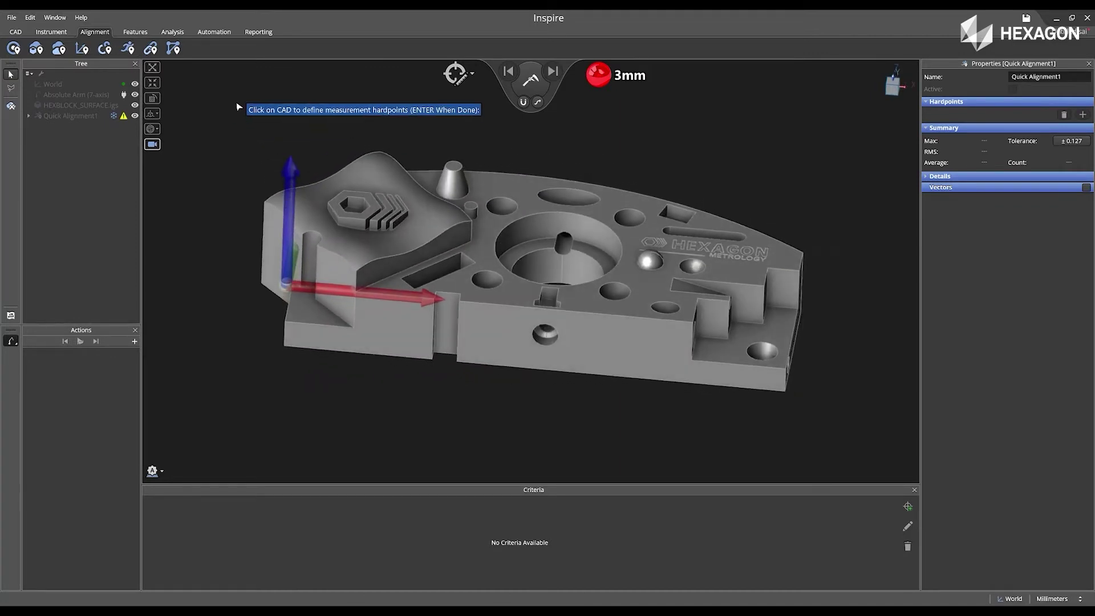
click(276, 234)
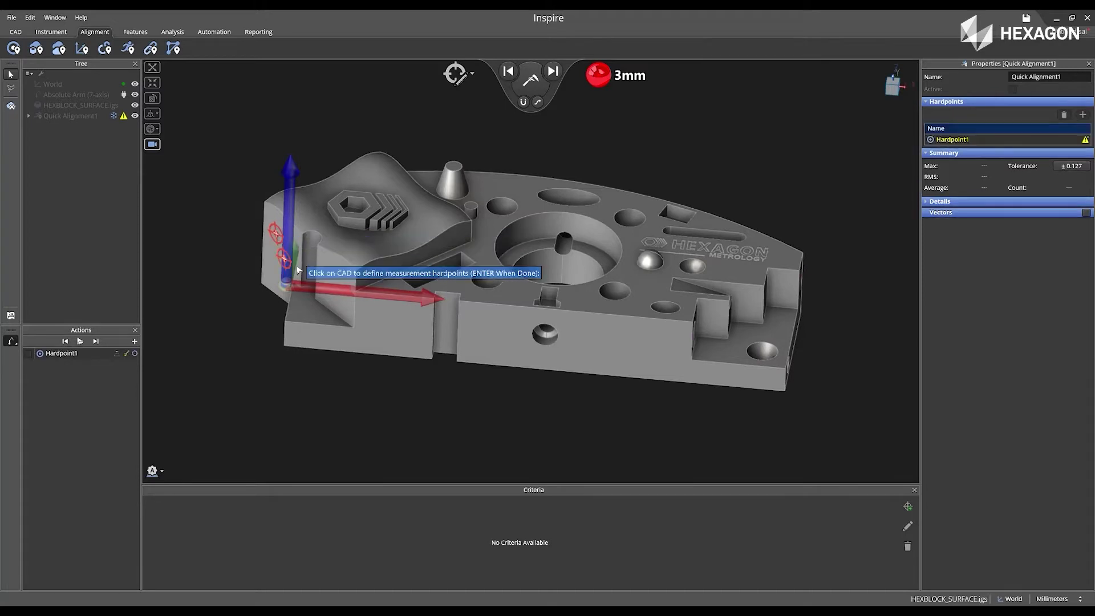
click(398, 324)
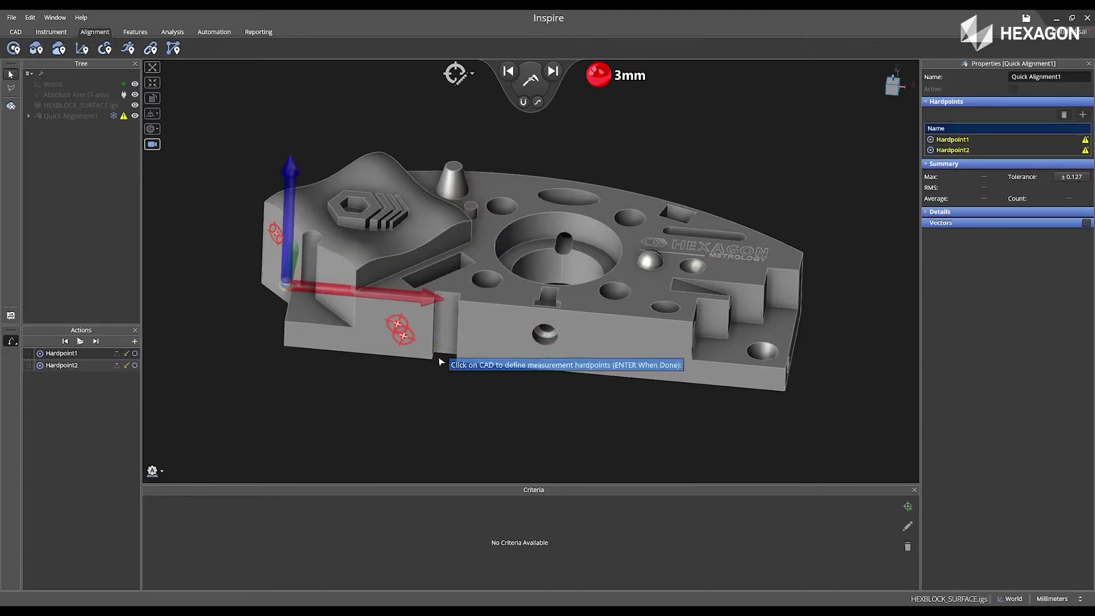
click(634, 348)
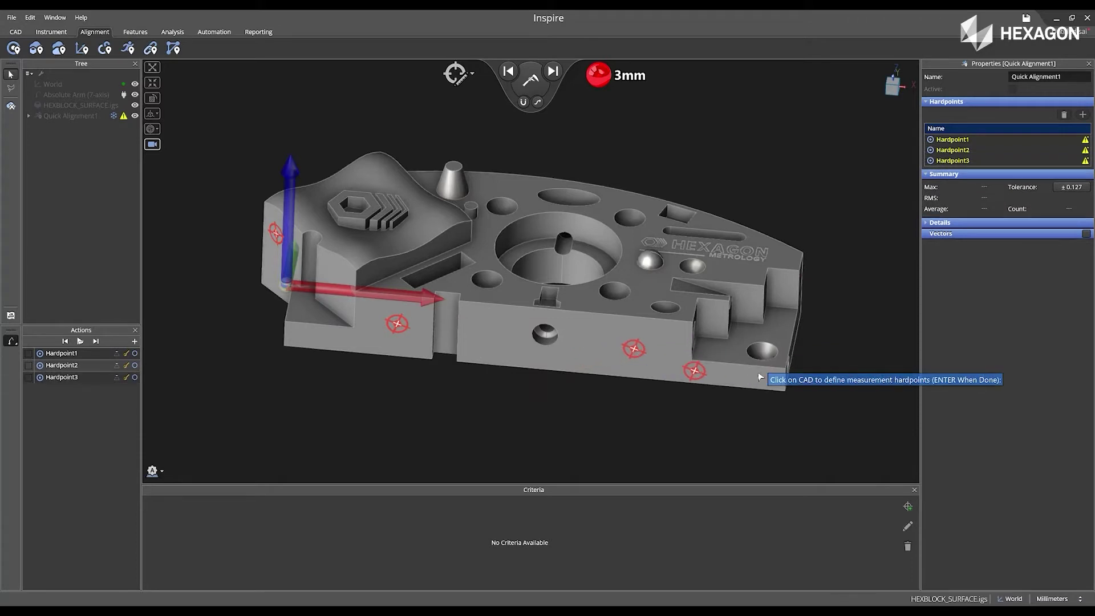
Step: Place Hardpoints 4–7 on the right end, top face and near the central bore, then finish
mouse_move(858, 318)
middle_down()
mouse_move(790, 351)
mouse_move(667, 360)
mouse_move(762, 328)
middle_up()
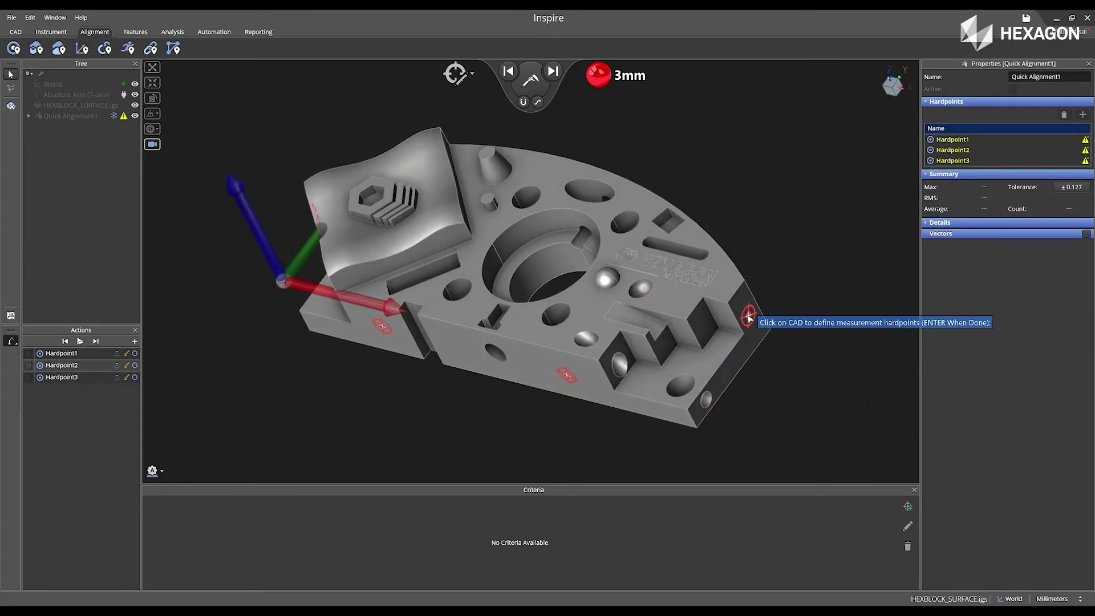
click(749, 317)
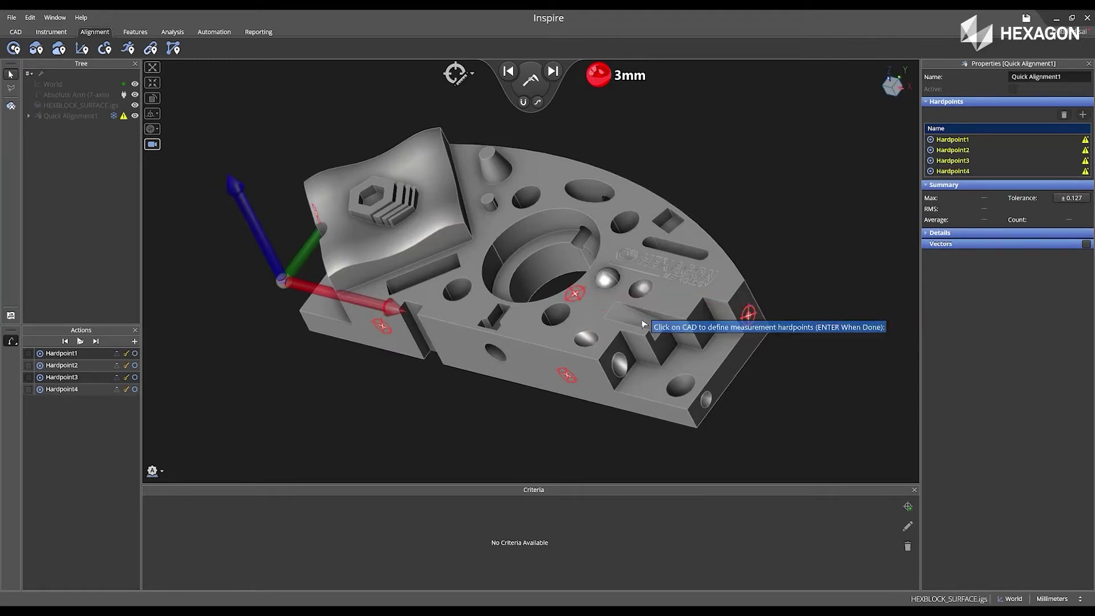
mouse_move(639, 320)
middle_down()
mouse_move(767, 362)
mouse_move(769, 377)
mouse_move(743, 378)
middle_up()
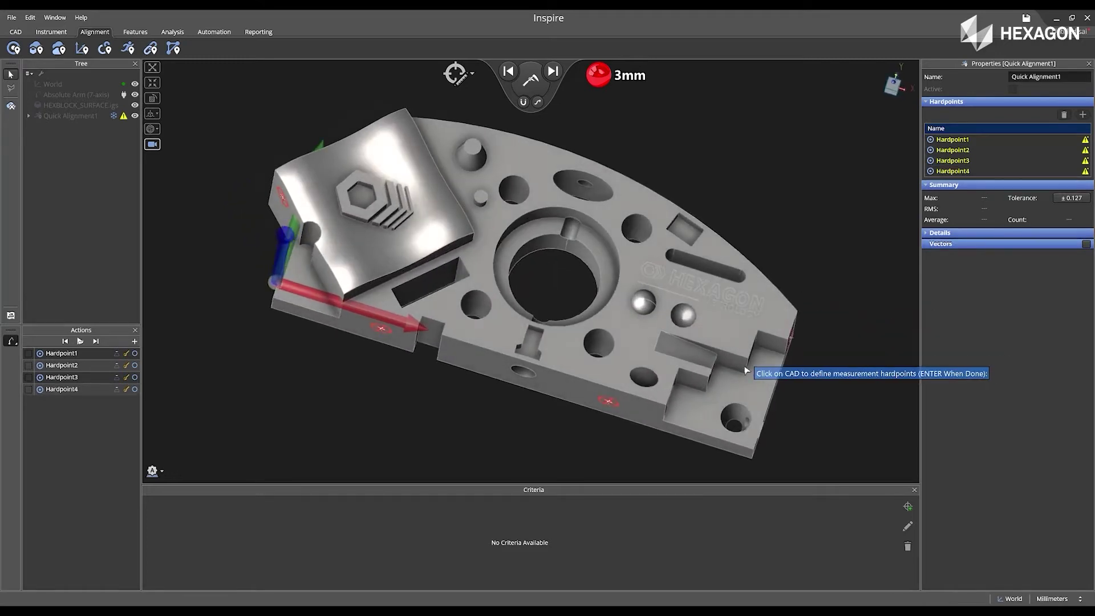
click(727, 333)
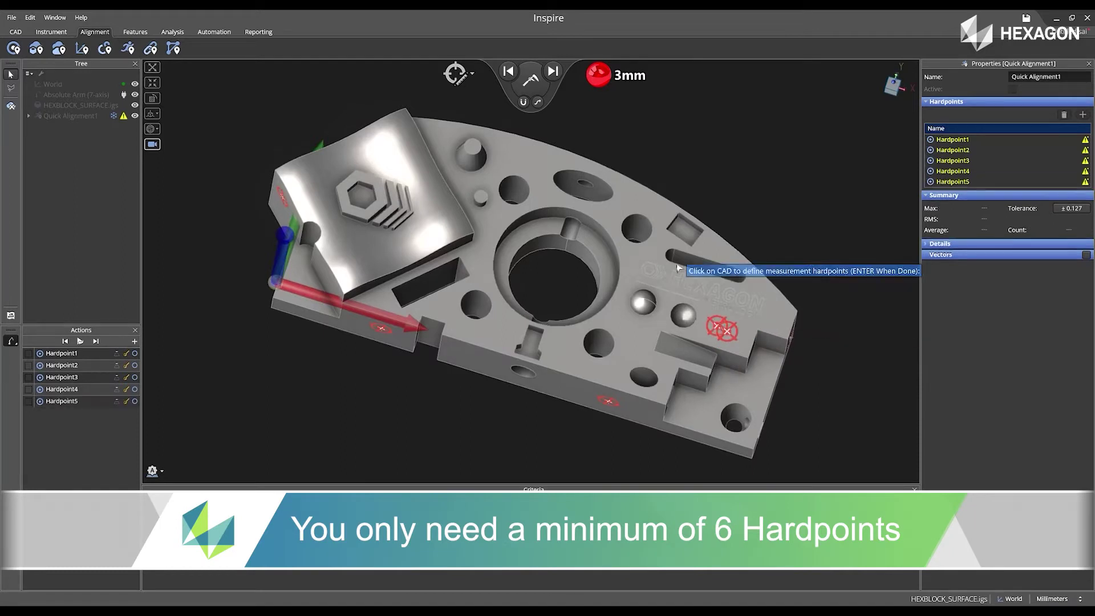
click(634, 195)
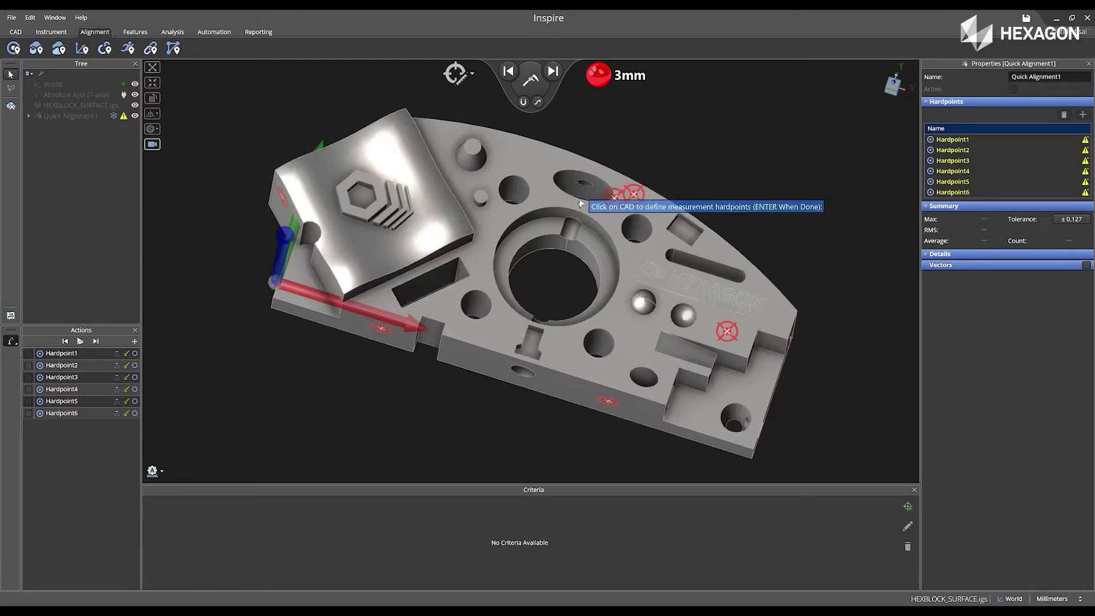
click(489, 223)
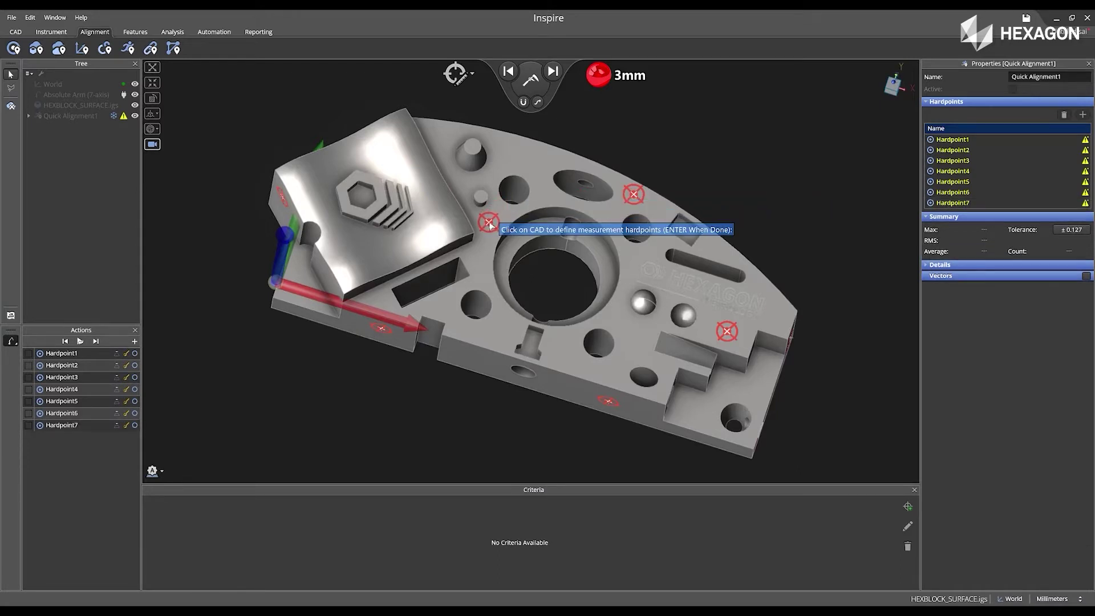
key(Return)
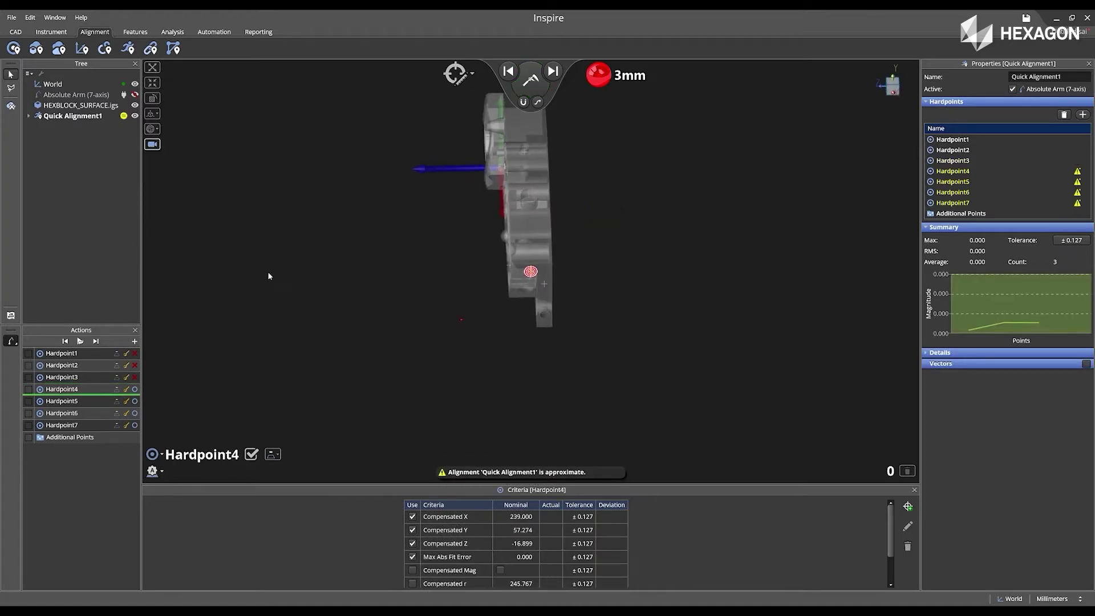
Step: Review the seven measured hardpoints from an oblique view with the Absolute Arm model hidden
right_drag(354, 319, 622, 192)
click(153, 145)
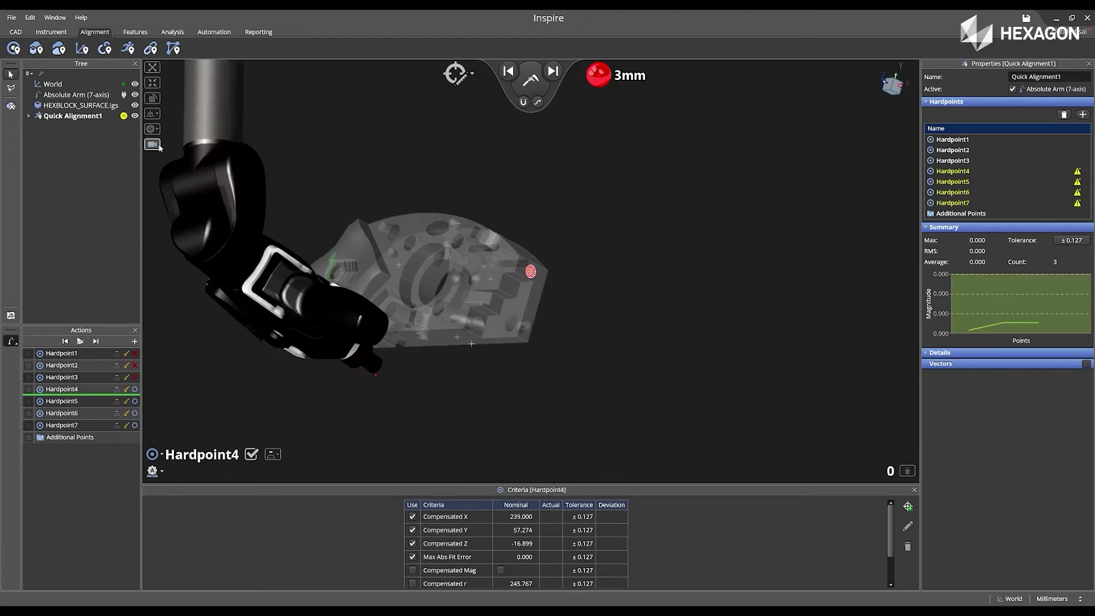
click(135, 95)
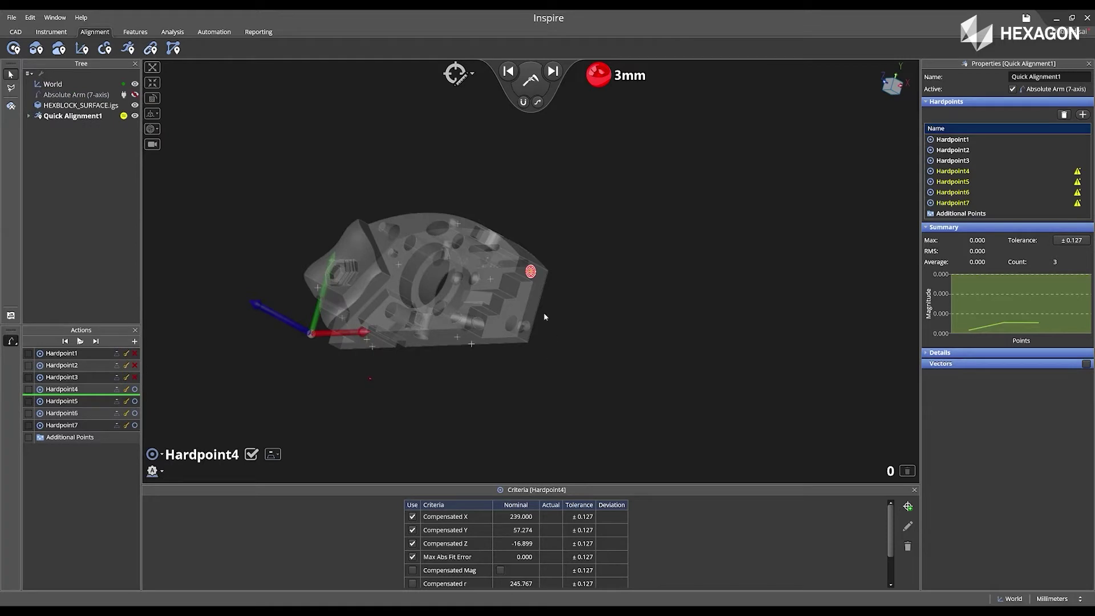
middle_drag(544, 317, 648, 347)
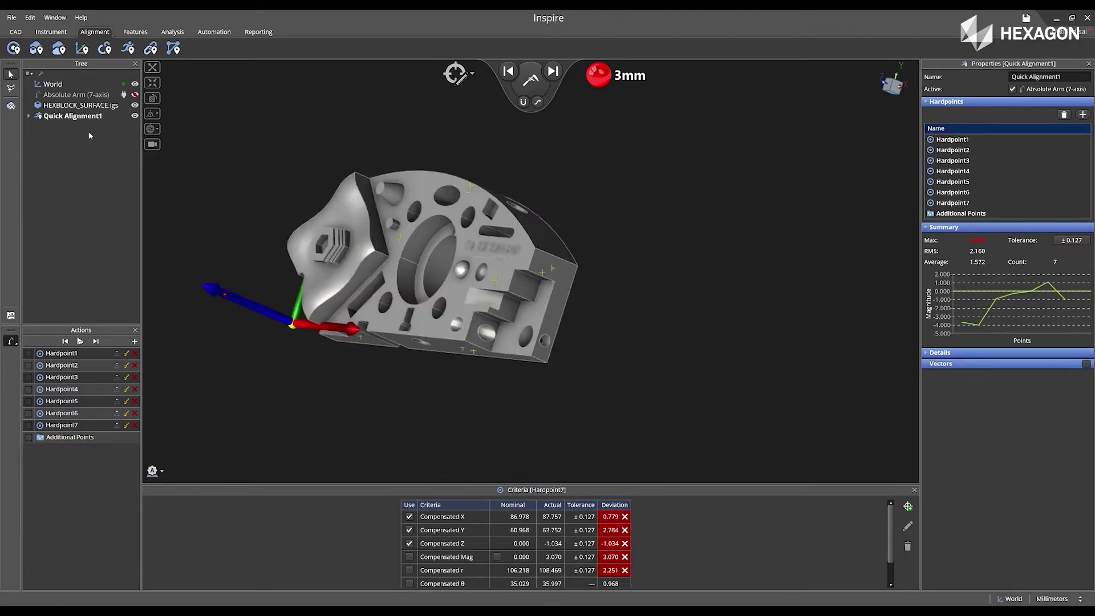
Step: Turn on Quick Alignment1's error vectors and orbit to view them on the part
click(46, 118)
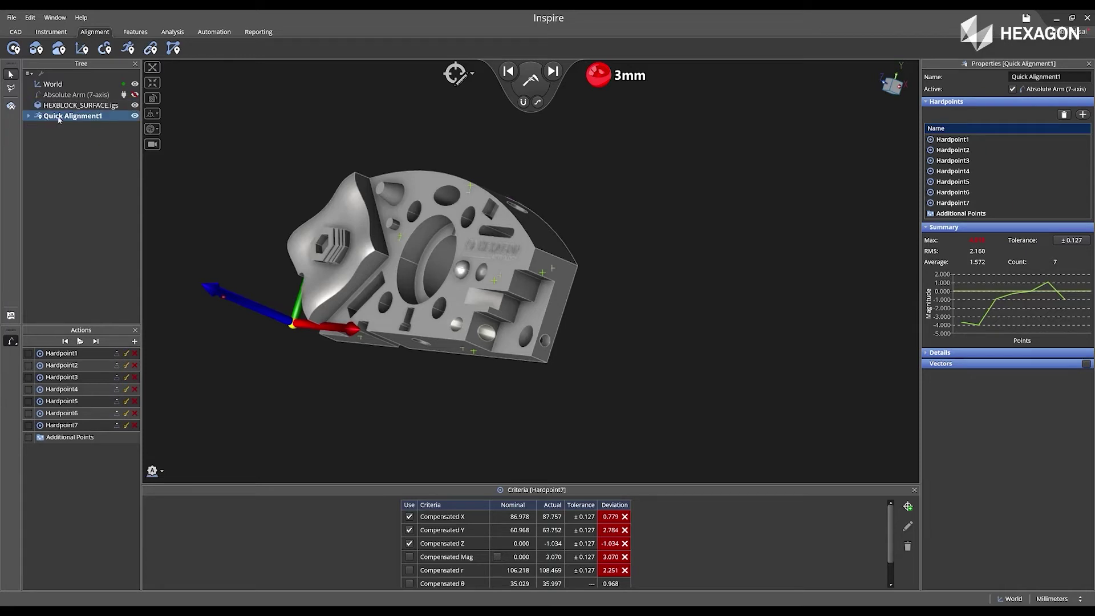
click(28, 115)
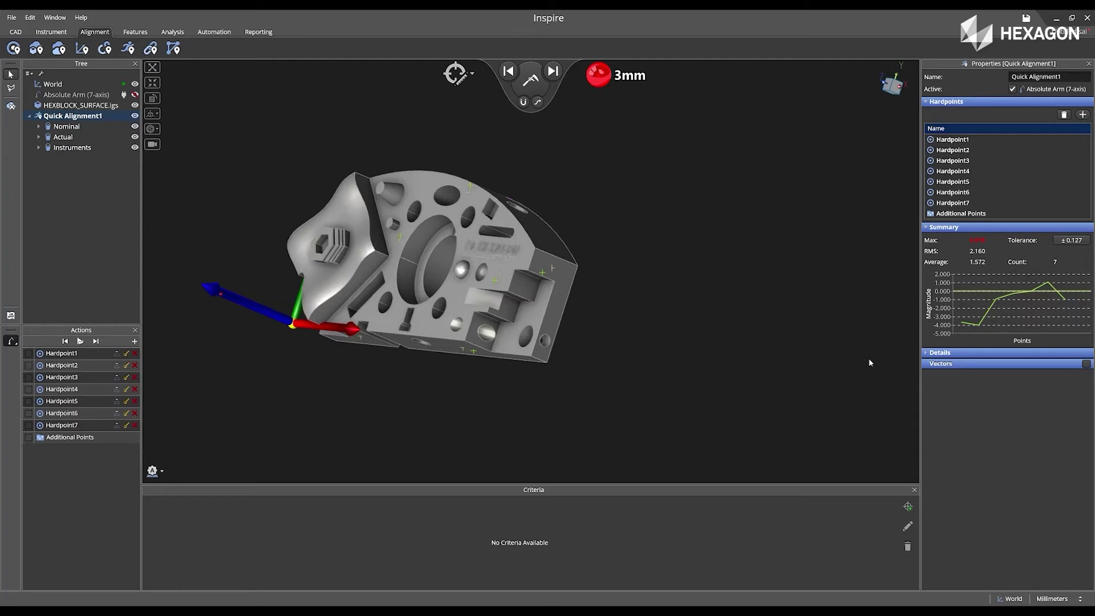
click(927, 353)
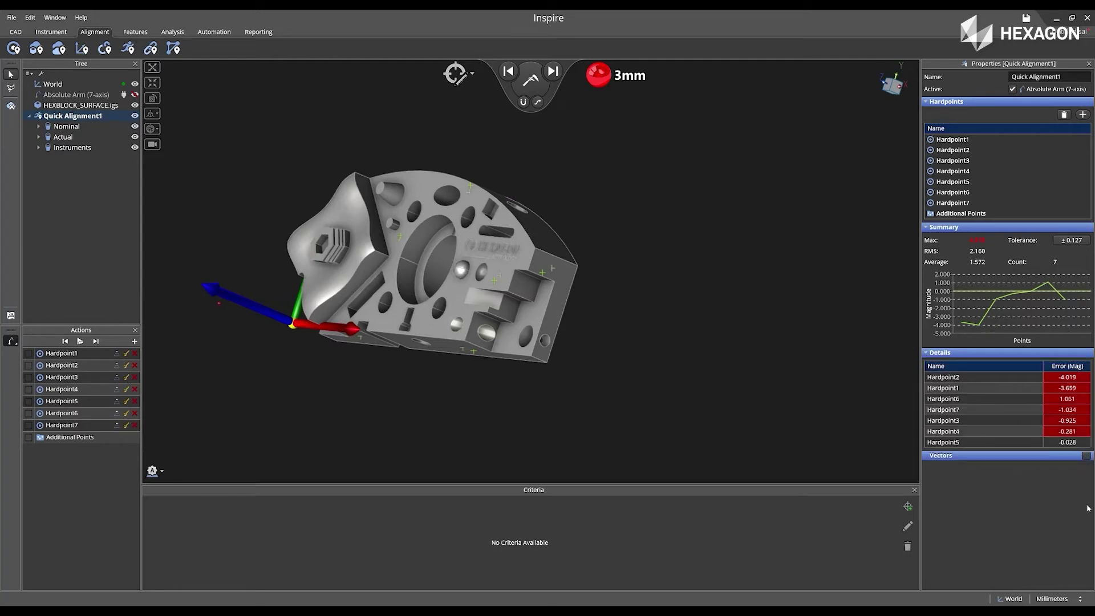
click(1086, 456)
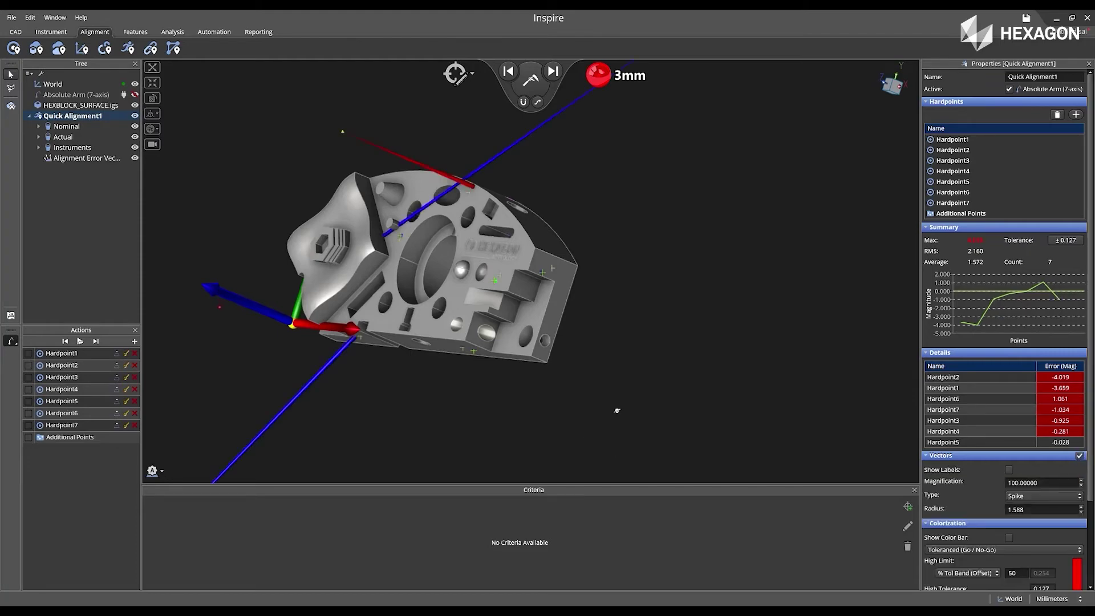
middle_drag(617, 411, 676, 379)
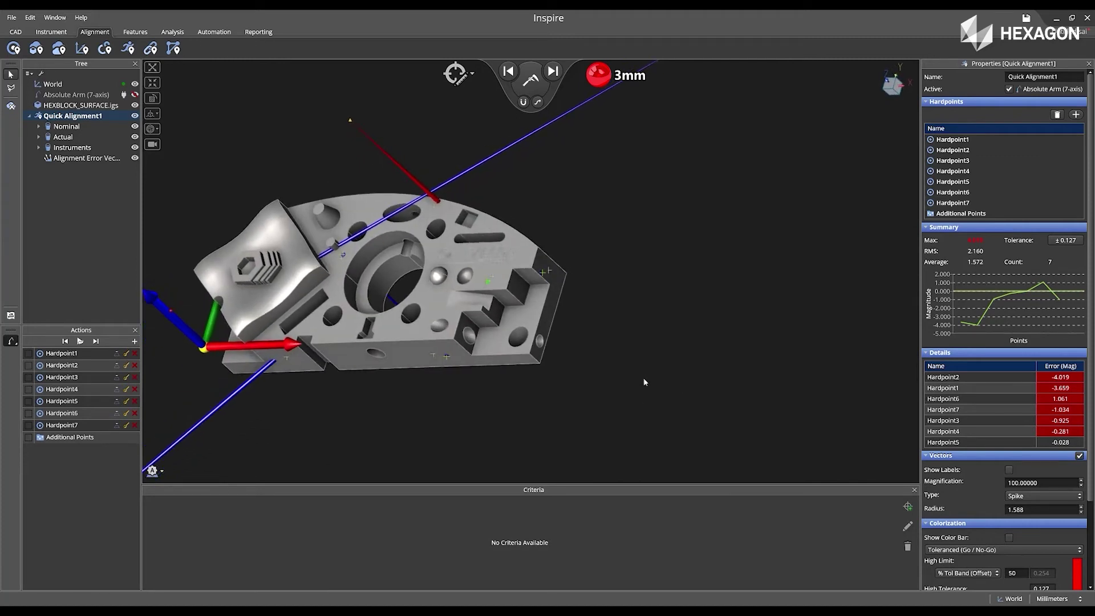
Step: Expand the Actual group in the Tree and select Hardpoint2 and Hardpoint1
click(42, 138)
click(38, 137)
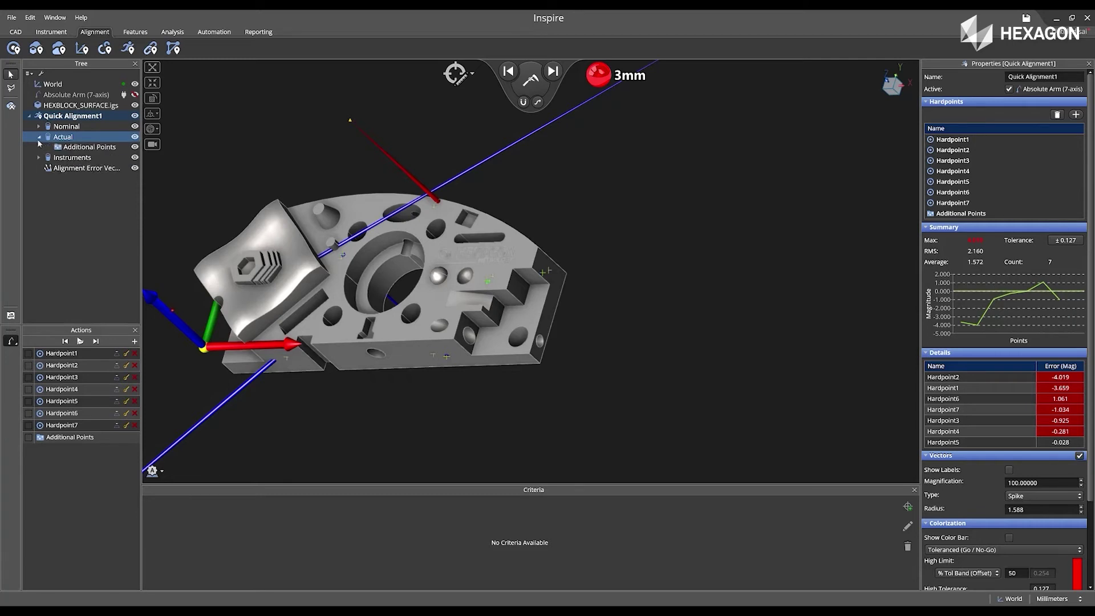
click(57, 160)
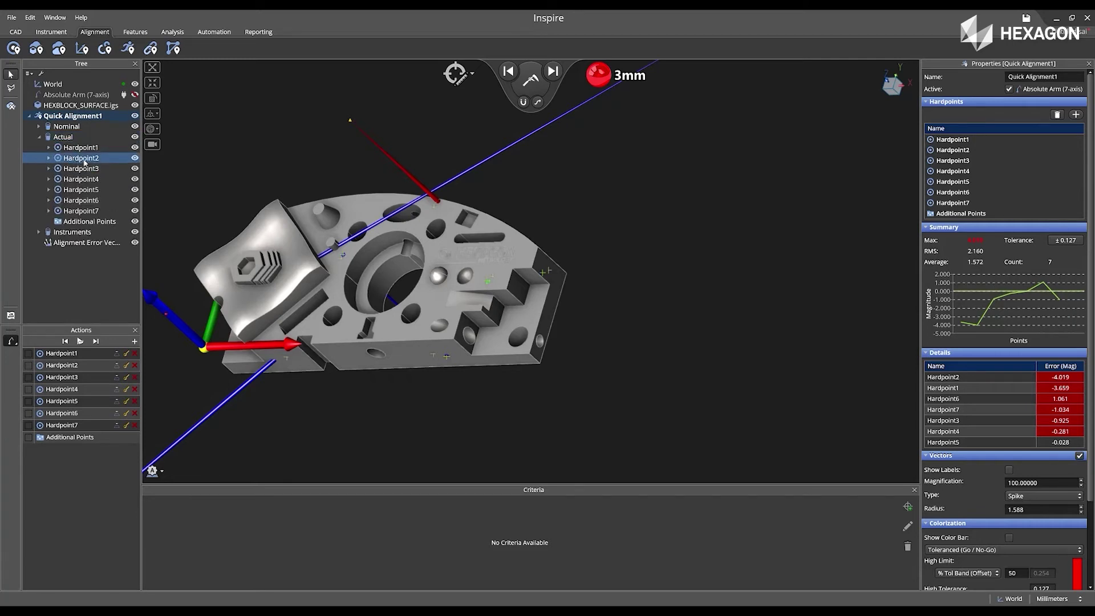
click(87, 149)
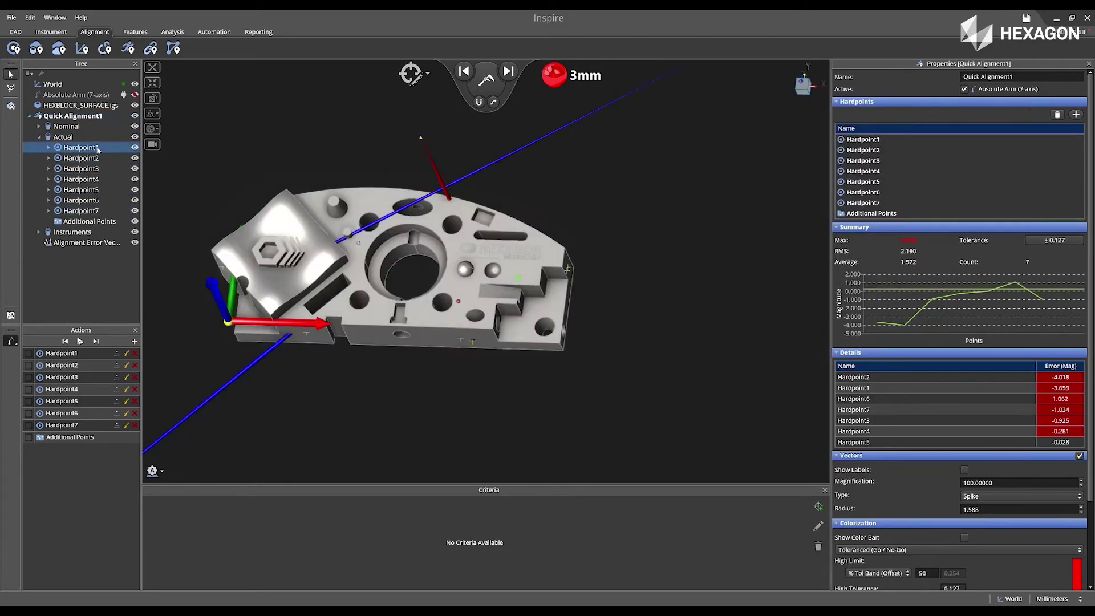
Step: Enable Guide measurement, Auto-Trigger and Restrict for Hardpoint1, then clear and remeasure it
right_click(98, 149)
click(117, 155)
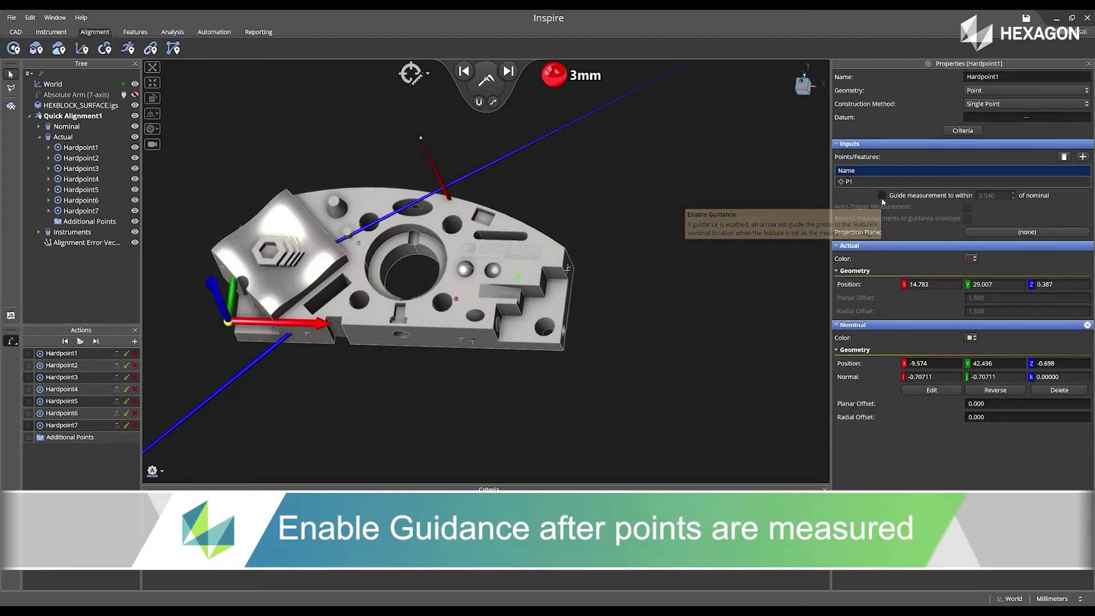
click(881, 196)
click(968, 208)
click(967, 220)
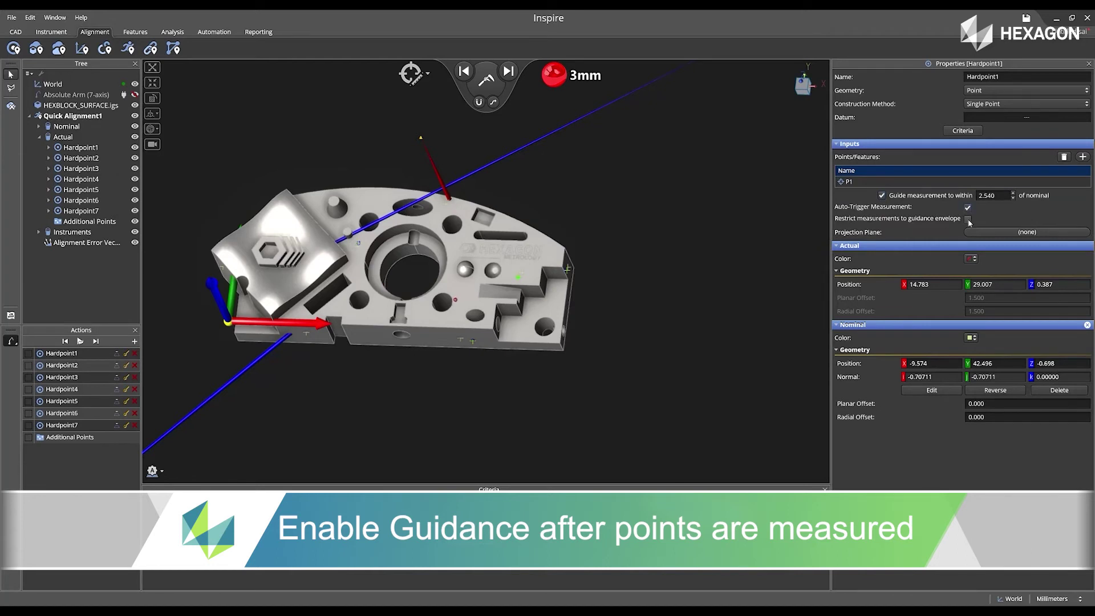
right_click(100, 150)
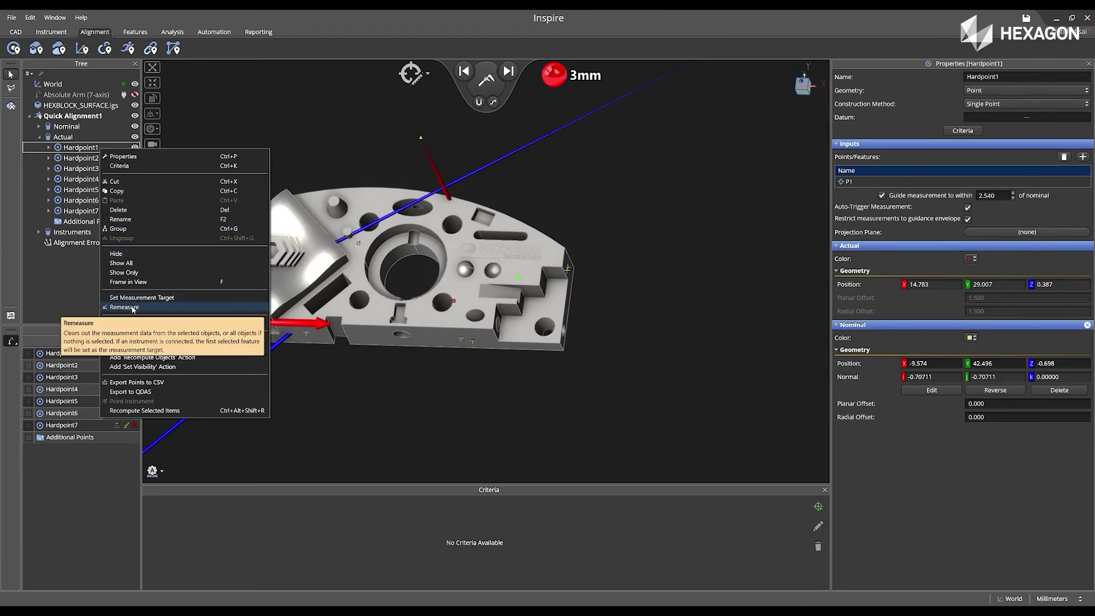
click(132, 308)
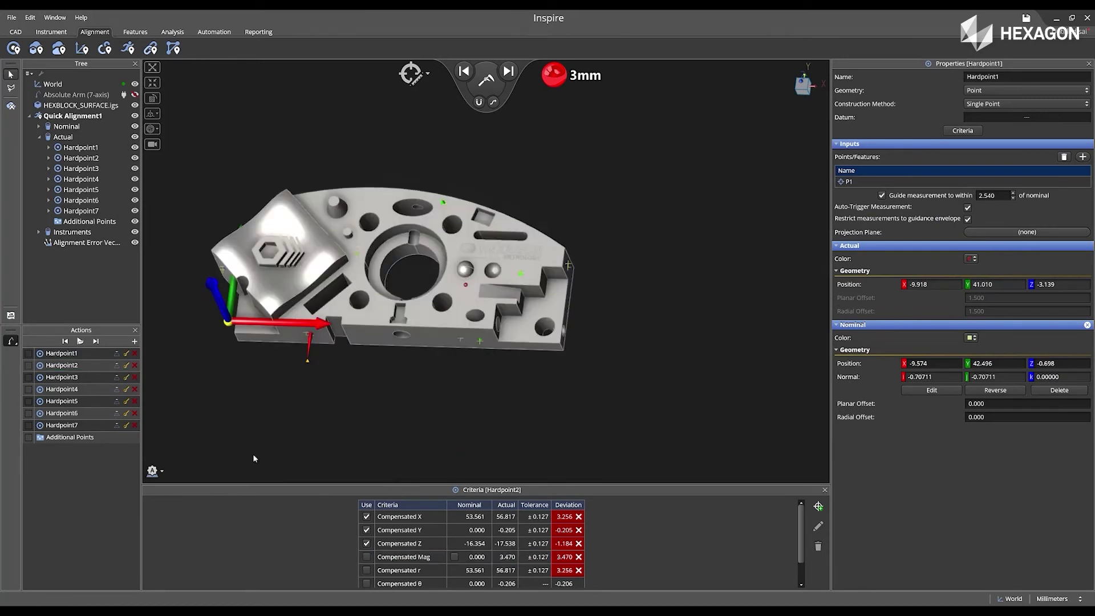
Step: View Quick Alignment1's RMS 0.126 error chart enlarged in the Error Set window, then close it
click(85, 117)
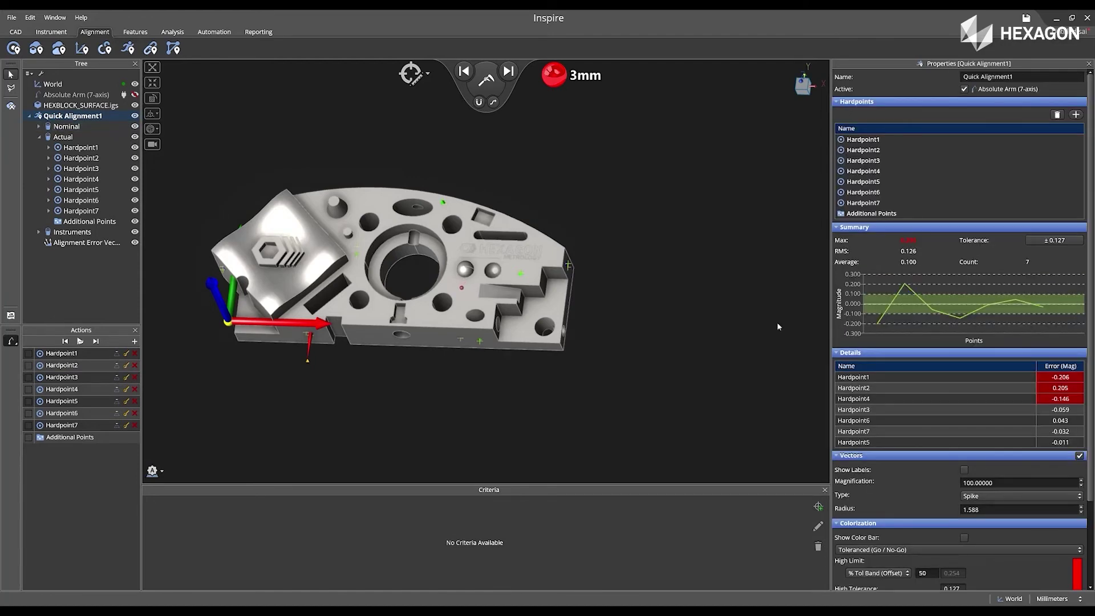
double_click(910, 293)
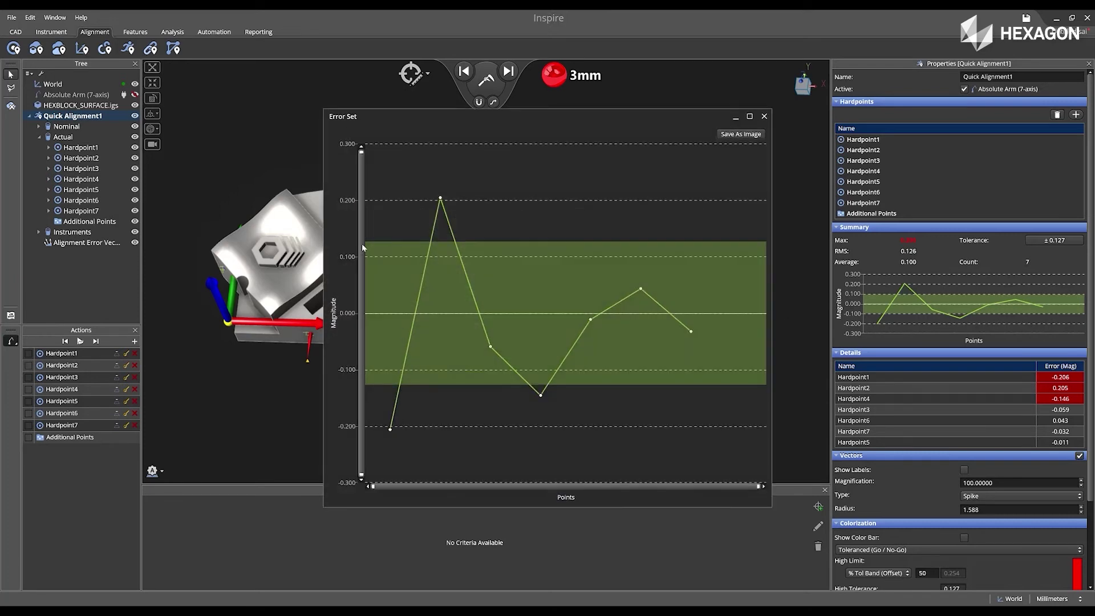
mouse_move(440, 198)
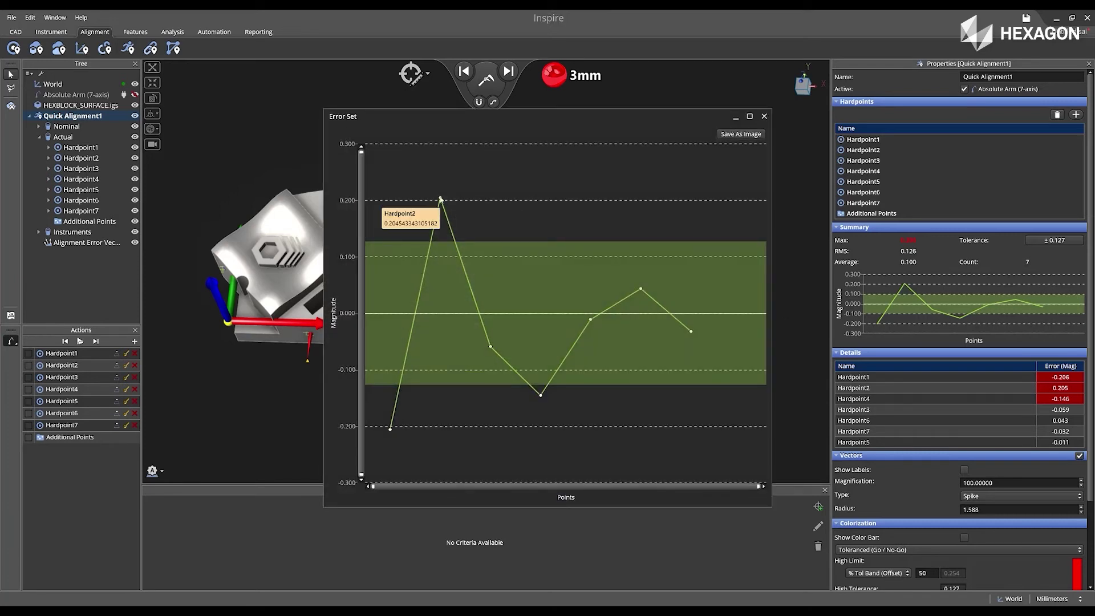
click(765, 116)
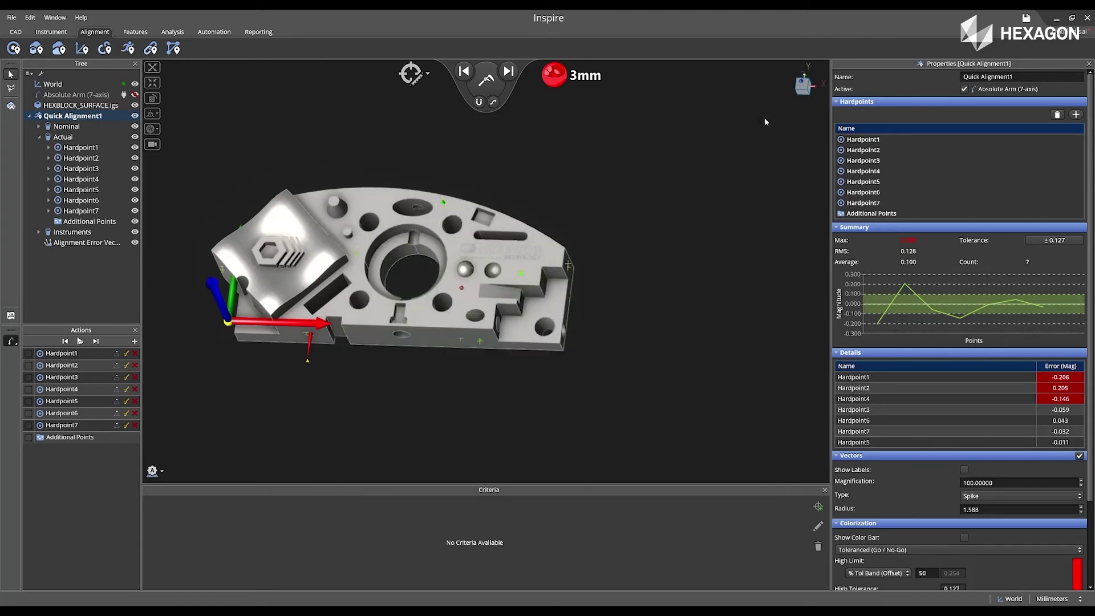
Step: Give Hardpoint2 guided measurement with Auto-Trigger, Restrict and a 1.000 tolerance
right_click(93, 158)
click(105, 163)
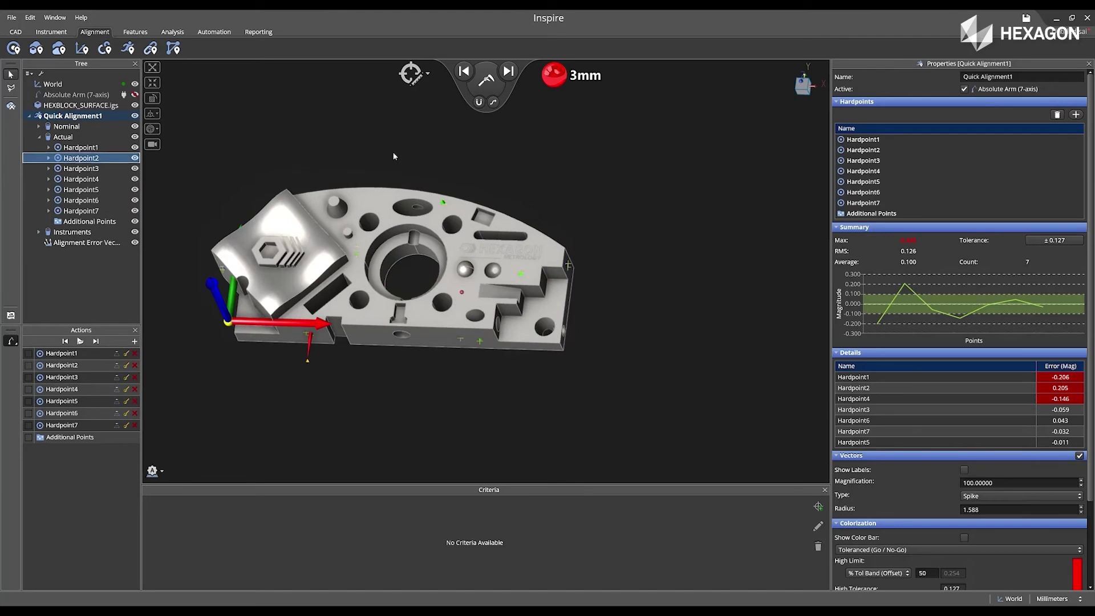
click(902, 182)
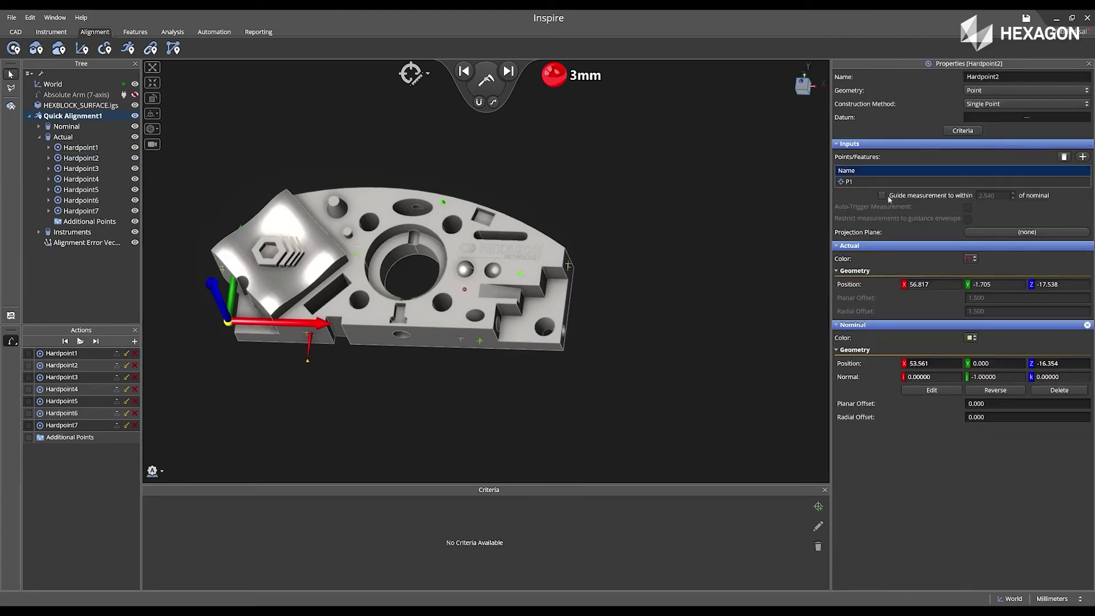
click(882, 196)
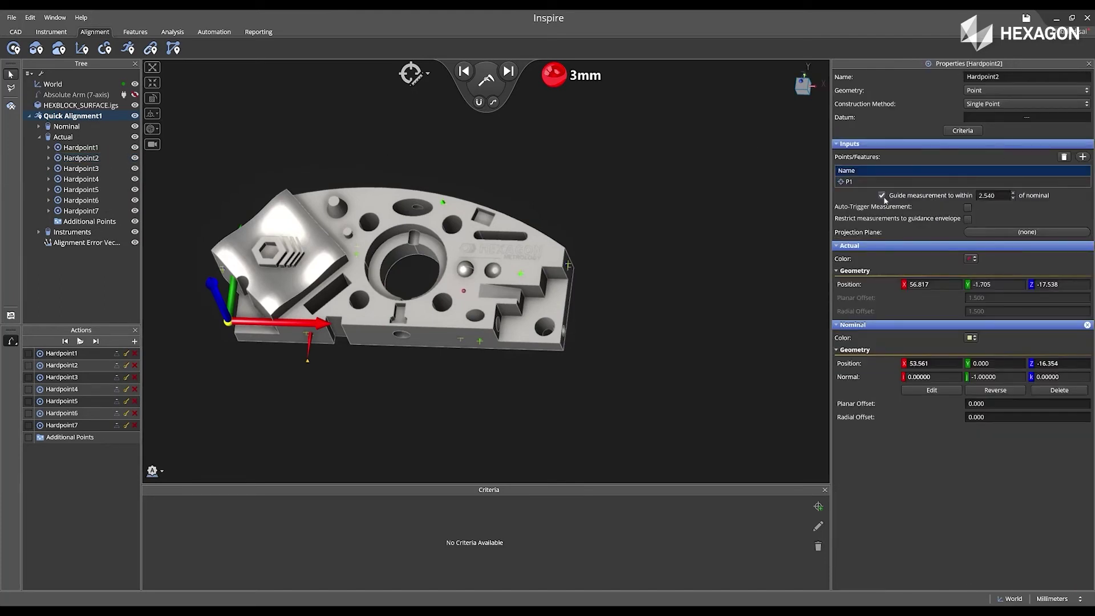
click(968, 208)
click(968, 219)
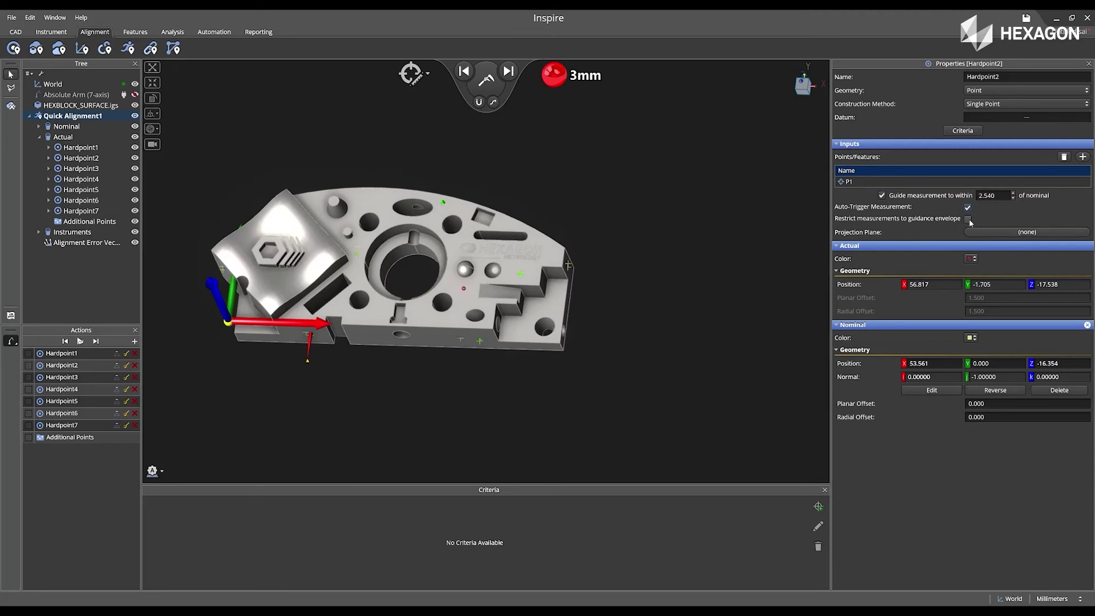
click(995, 195)
text(1.00)
key(Return)
Step: Clear and remeasure Hardpoint2
click(81, 168)
right_click(91, 159)
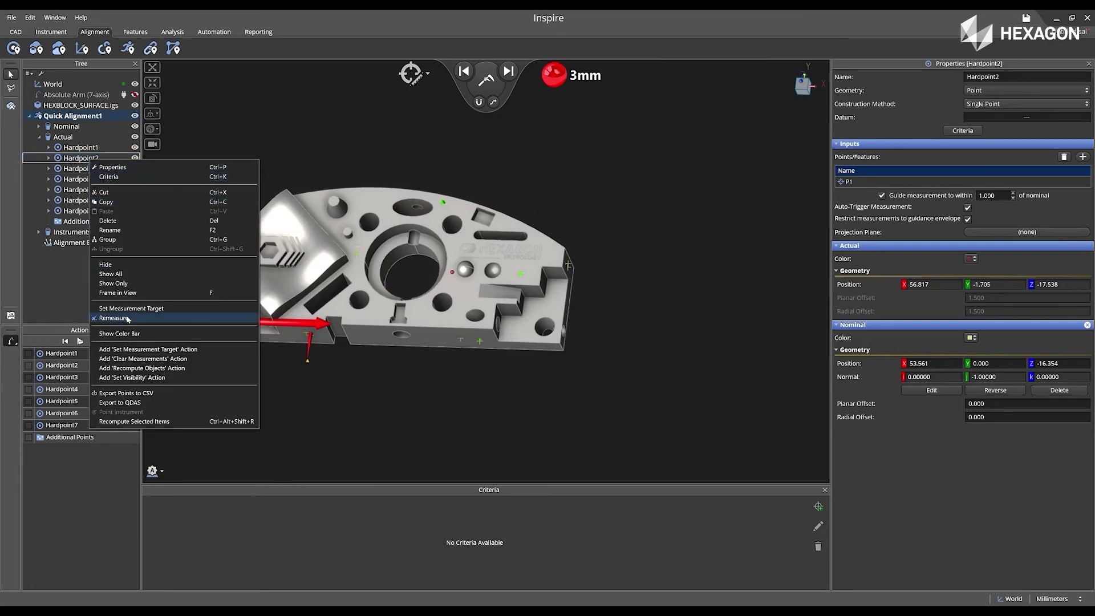
click(114, 317)
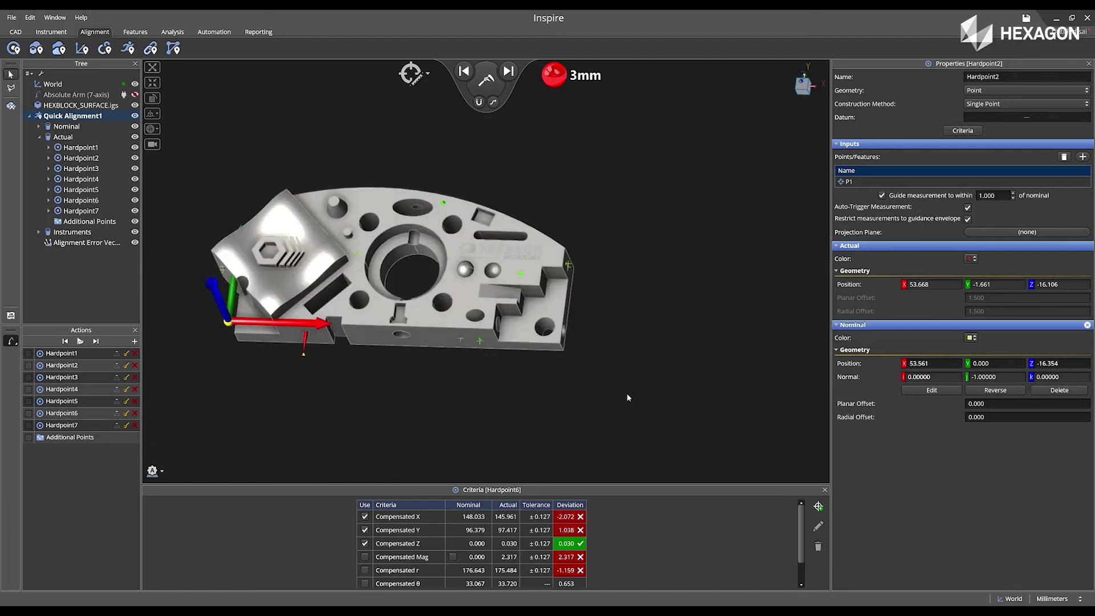
Step: Show value labels on Quick Alignment1's error vectors and set their magnification to 200
right_click(76, 117)
click(93, 121)
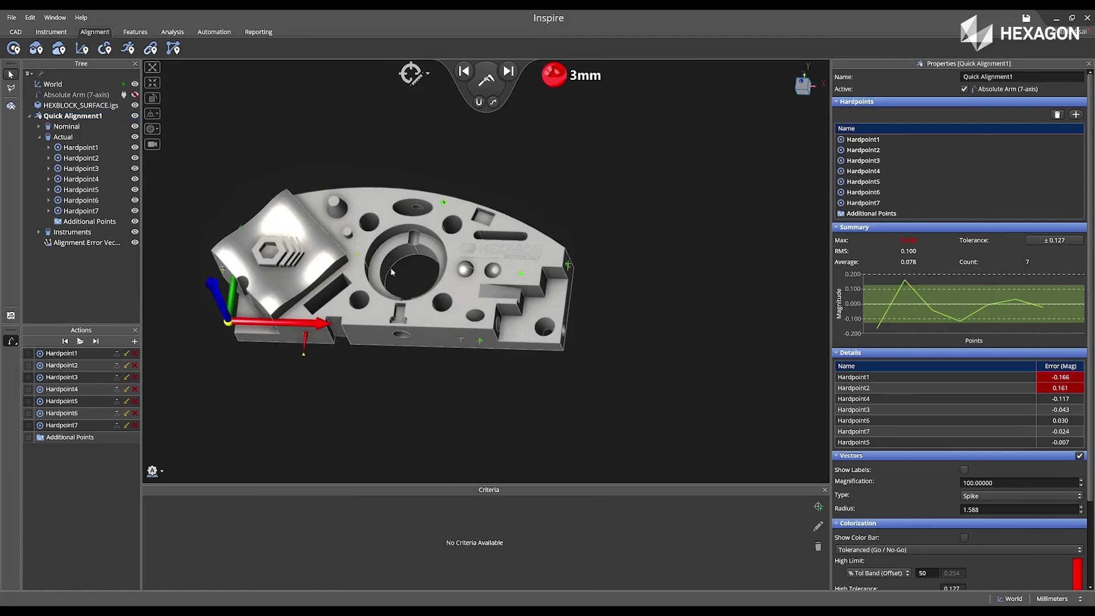
scroll(466, 278, up, 5)
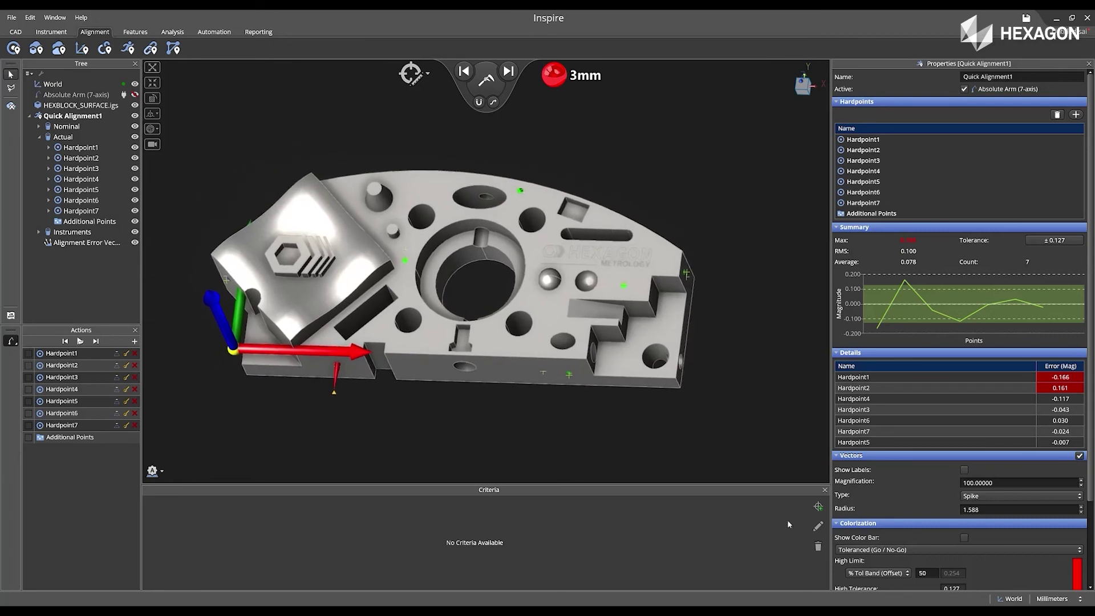
scroll(924, 490, down, 3)
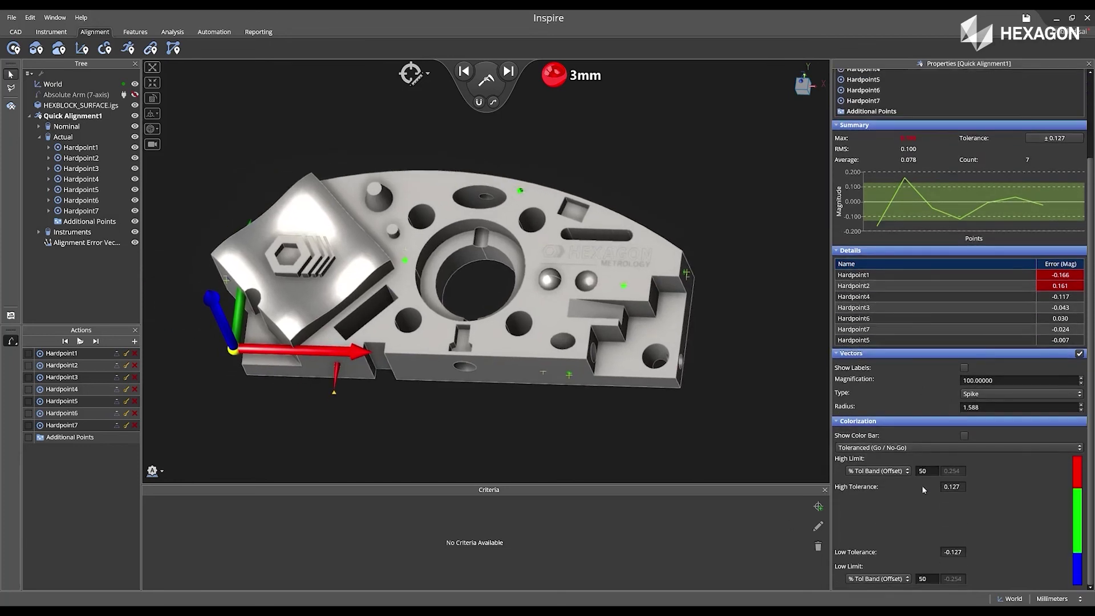
click(964, 368)
triple_click(1047, 380)
text(200)
key(Return)
middle_drag(733, 405, 777, 410)
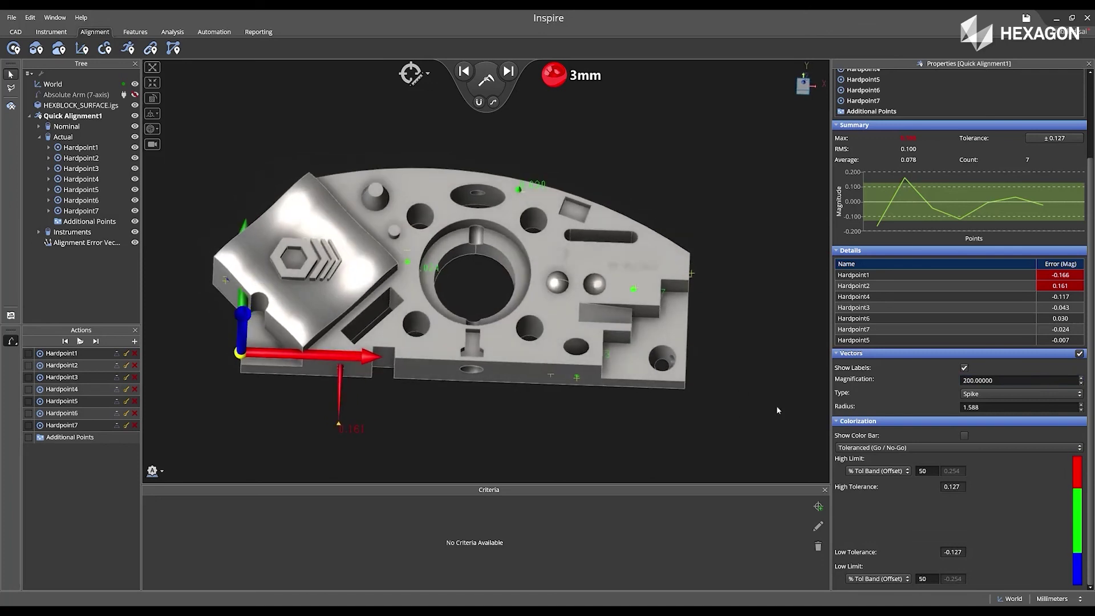